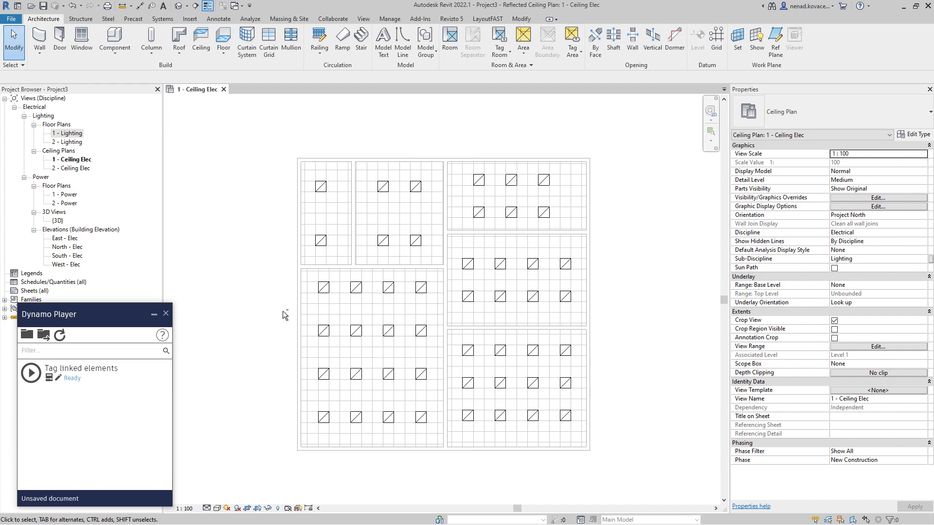
Tag all untagged ceiling-plan fixtures with Lighting Fixture Tags, then launch Tag linked elements
click(326, 295)
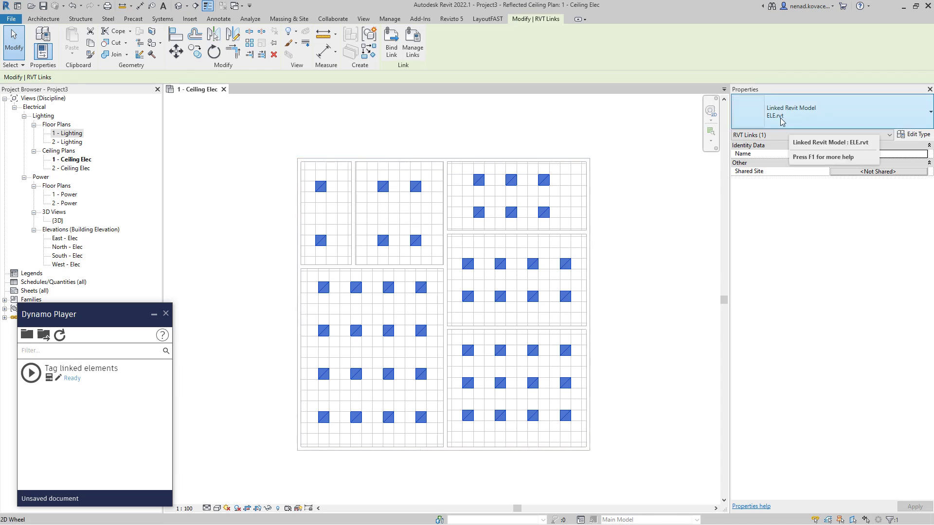
text(2)
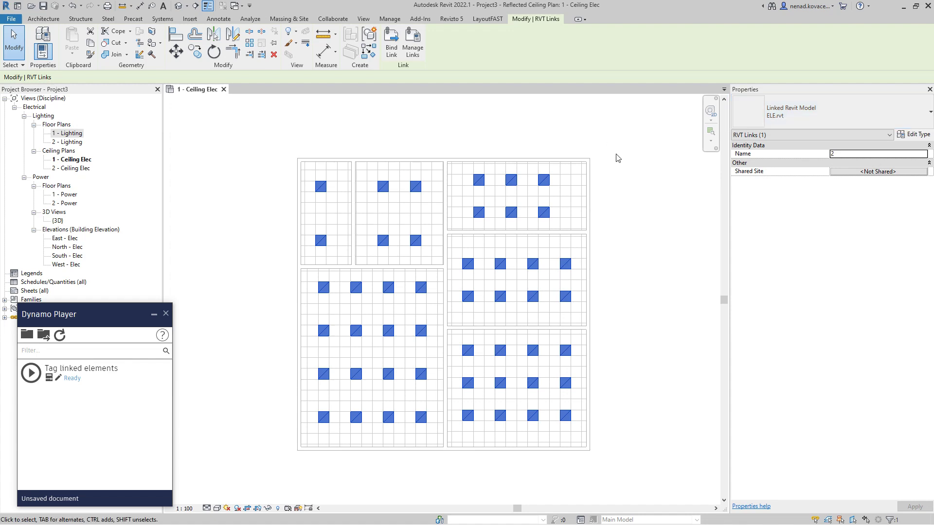
click(438, 131)
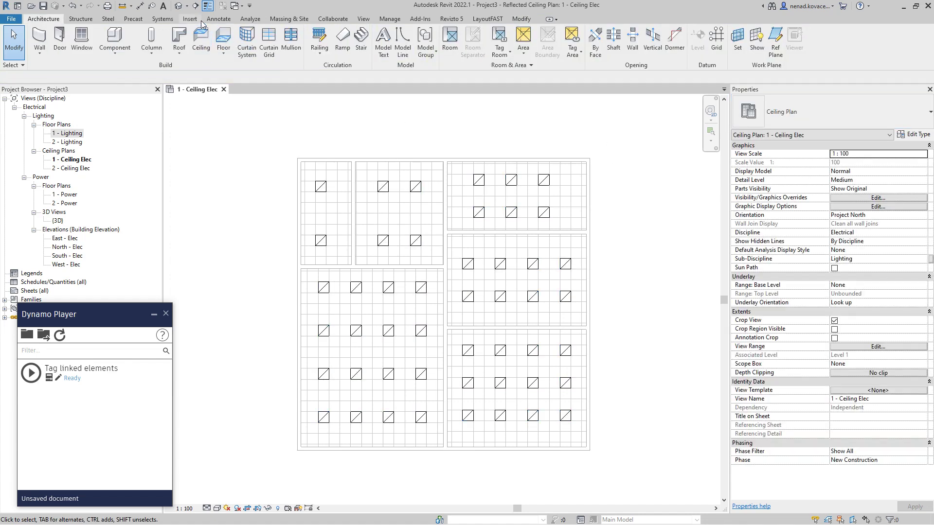
click(219, 20)
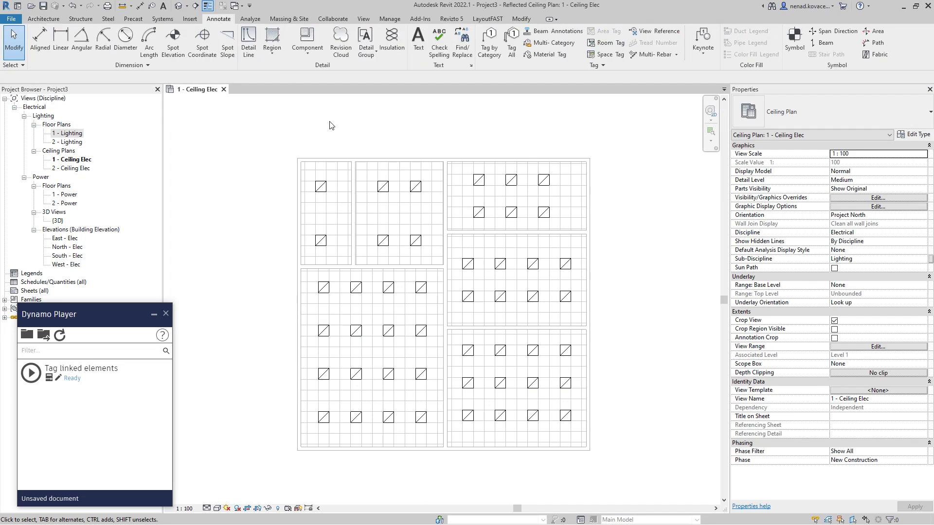
click(510, 46)
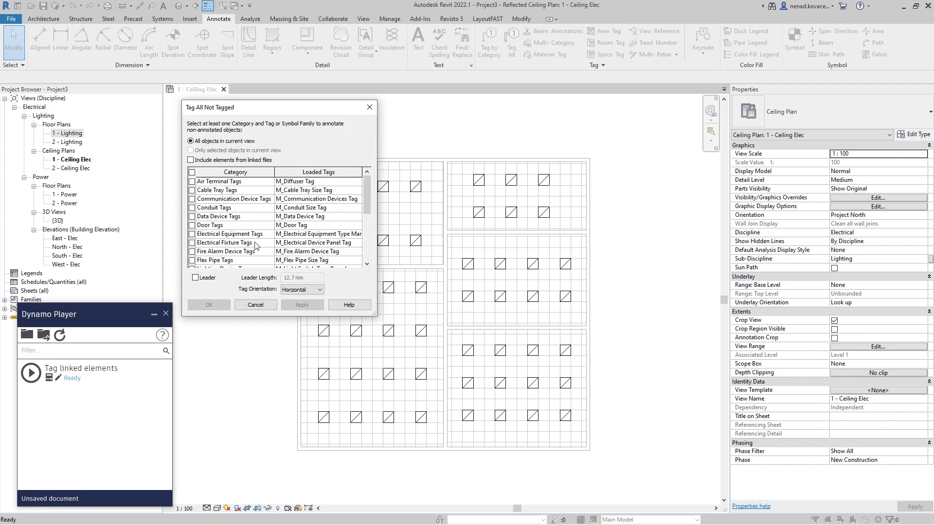
scroll(192, 253, down, 2)
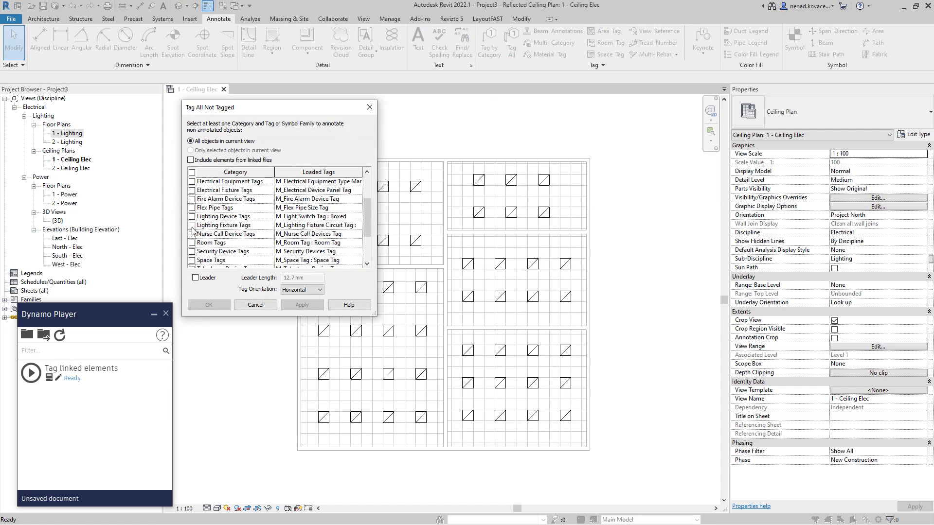
click(192, 226)
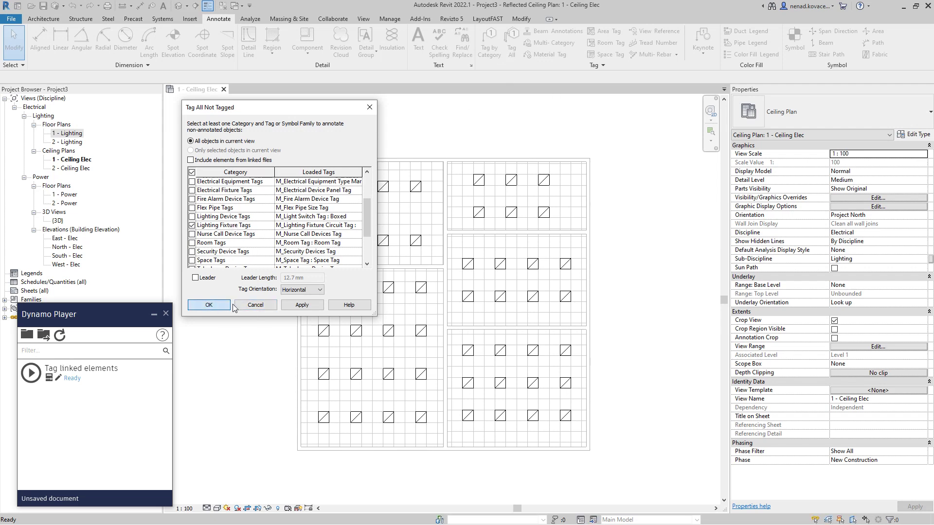
click(209, 305)
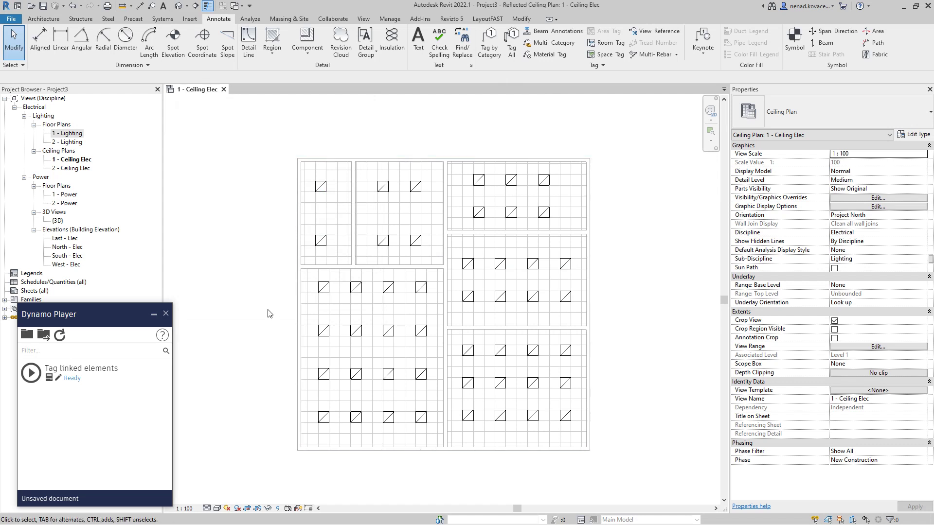
click(30, 374)
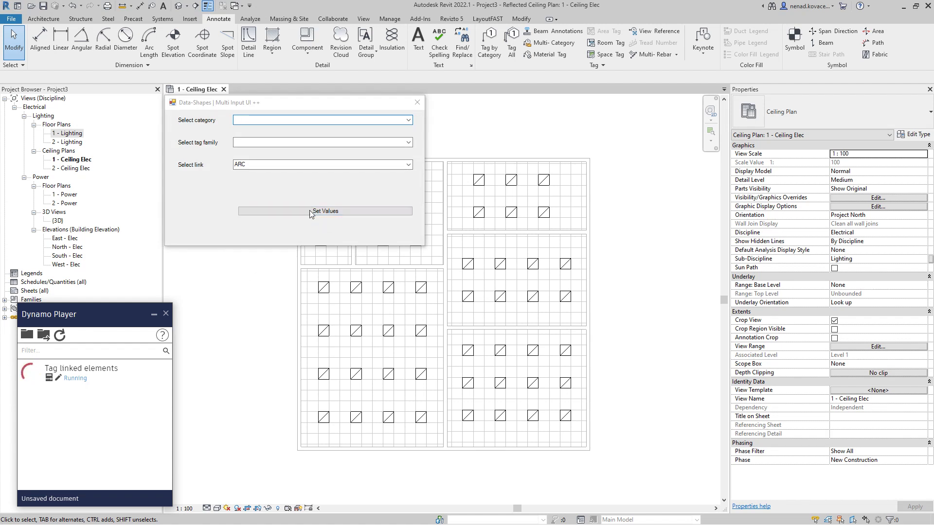
Run the script with Lighting Fixtures, m_Boxed M_Lighting Fixture Circuit Tag, and the ELE link
drag(332, 100, 343, 105)
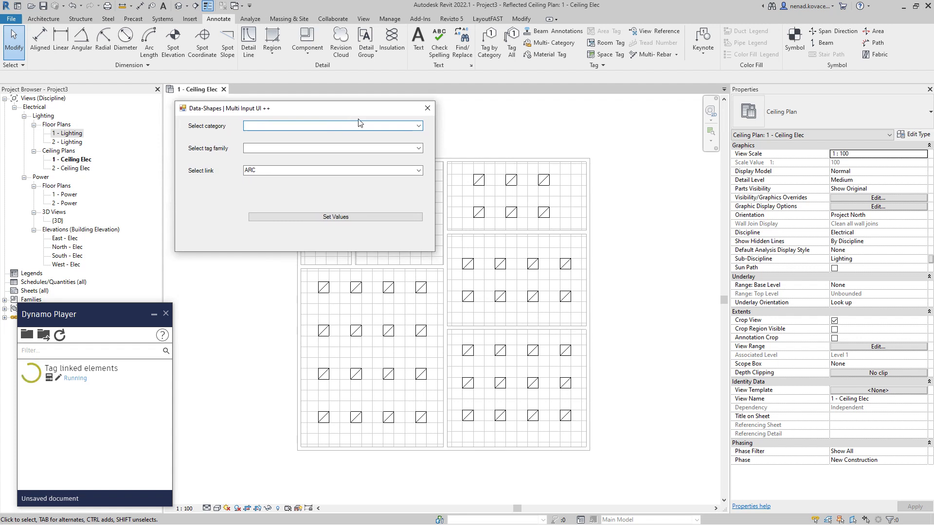
click(420, 126)
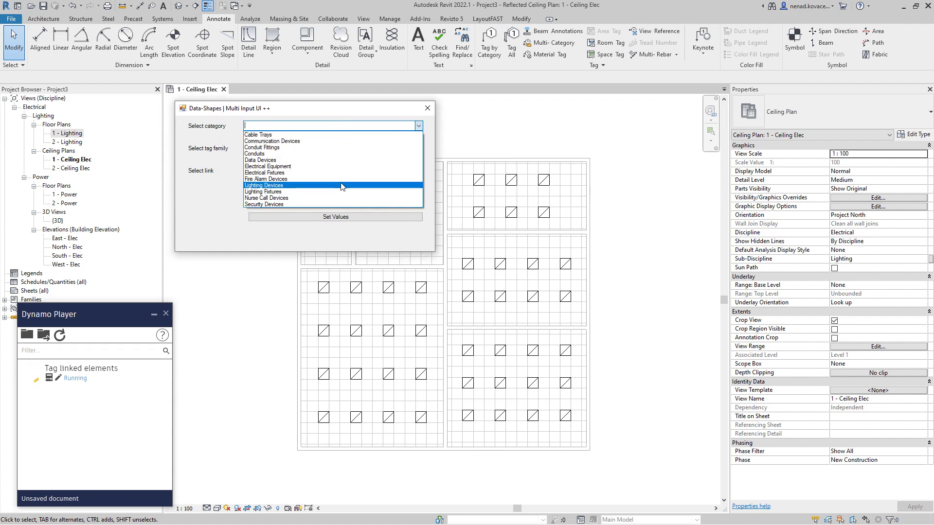
click(291, 192)
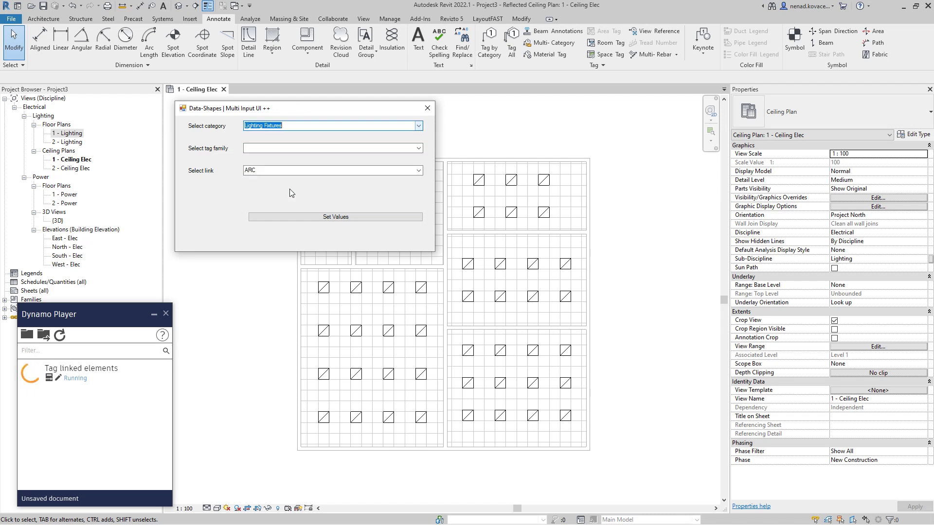
click(419, 149)
drag(419, 165, 406, 261)
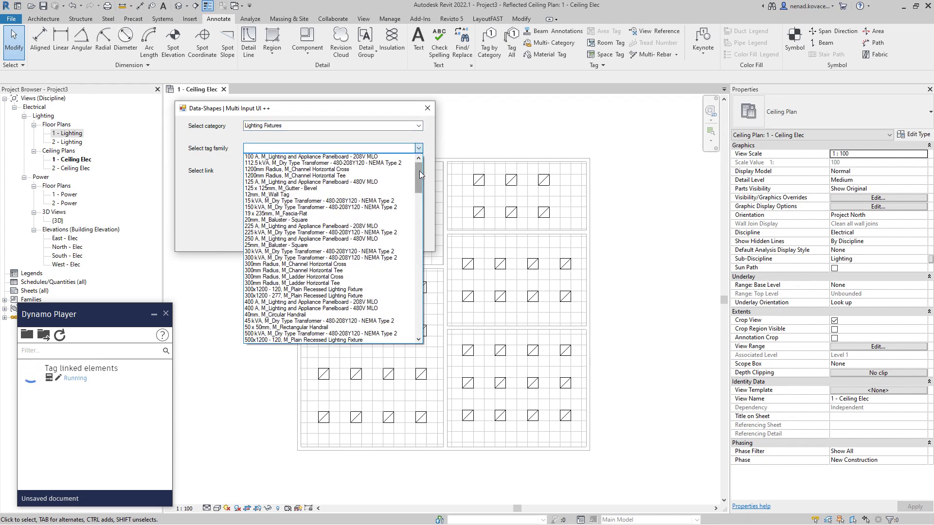
scroll(405, 262, up, 5)
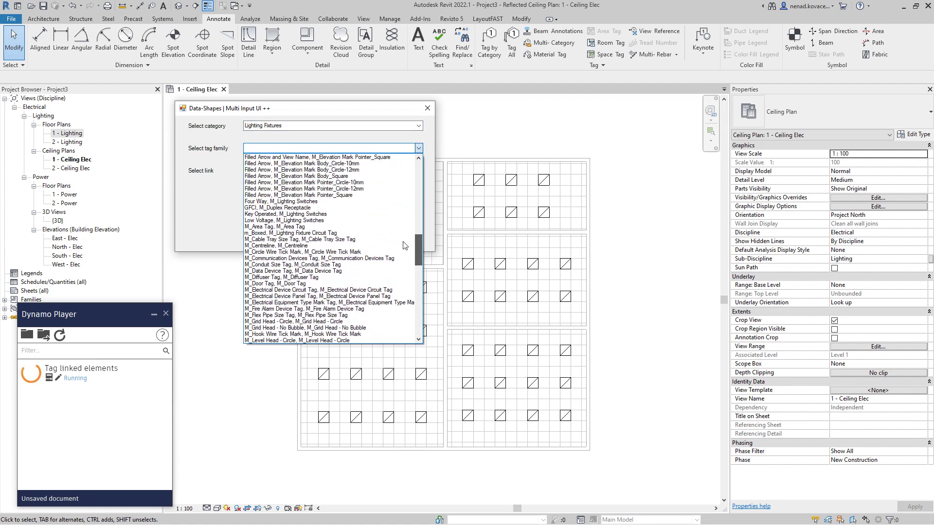
click(302, 234)
drag(338, 148, 188, 152)
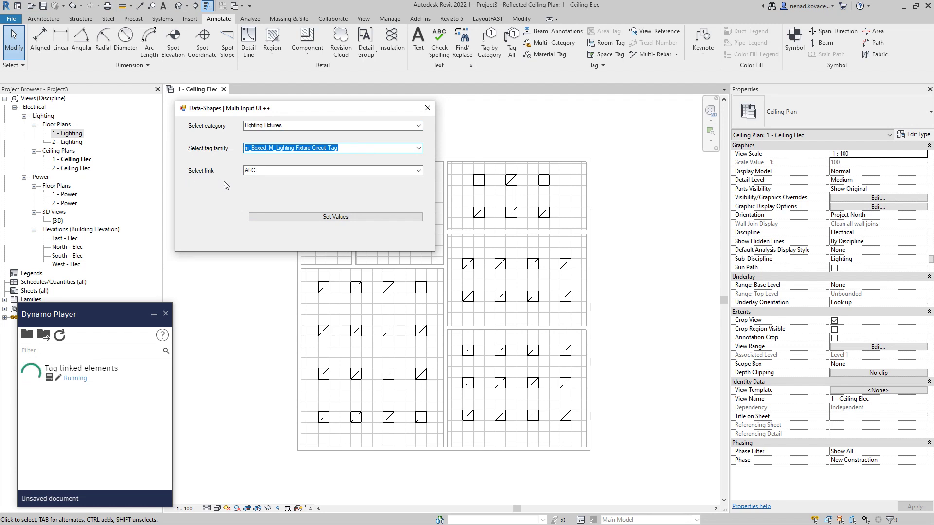
click(418, 170)
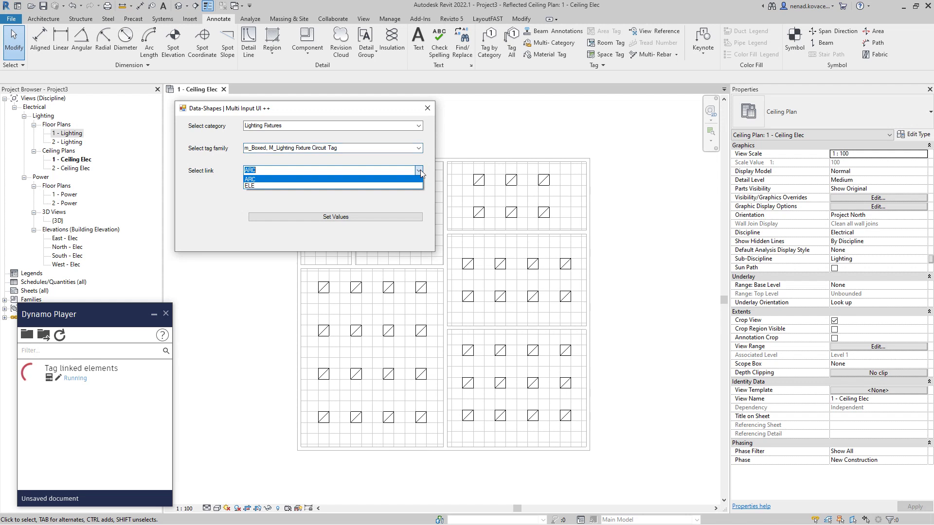
click(264, 185)
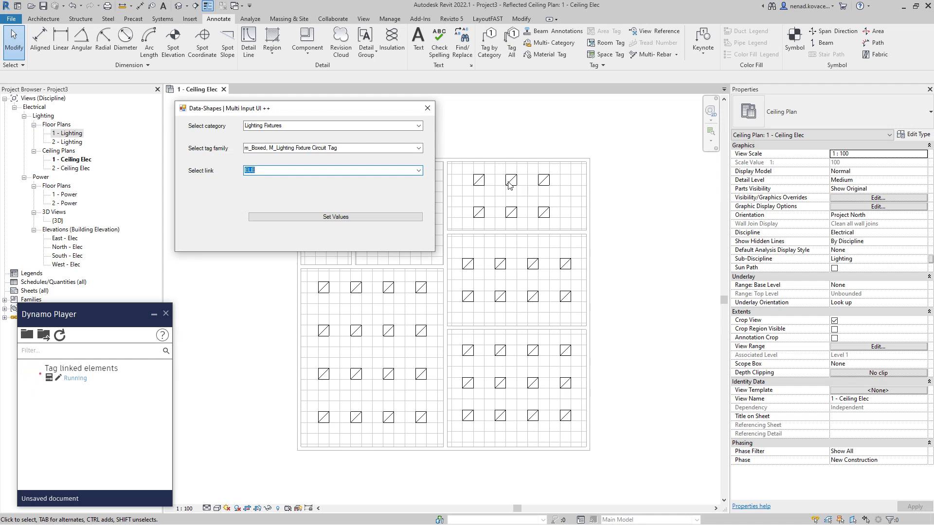
click(334, 221)
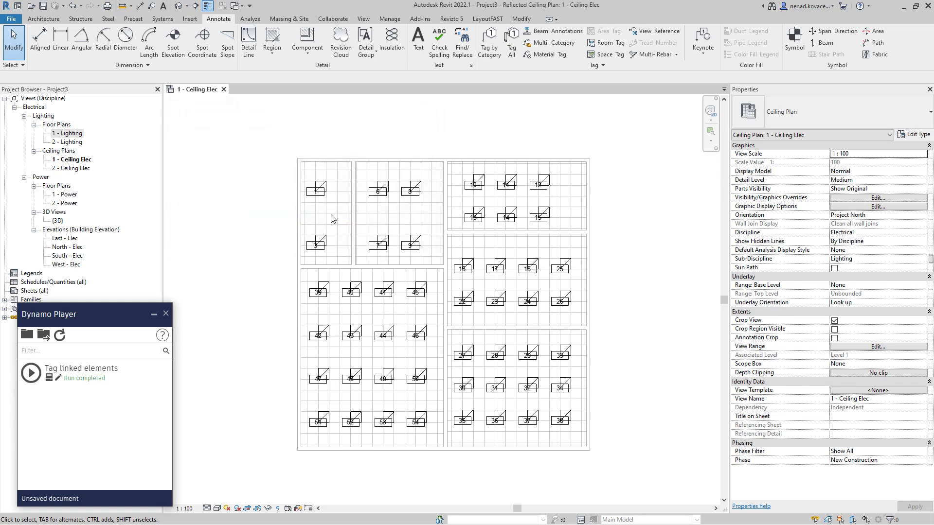
Window-select the ceiling plan and filter out RVT Links, keeping only the 48 tags
drag(254, 133, 693, 475)
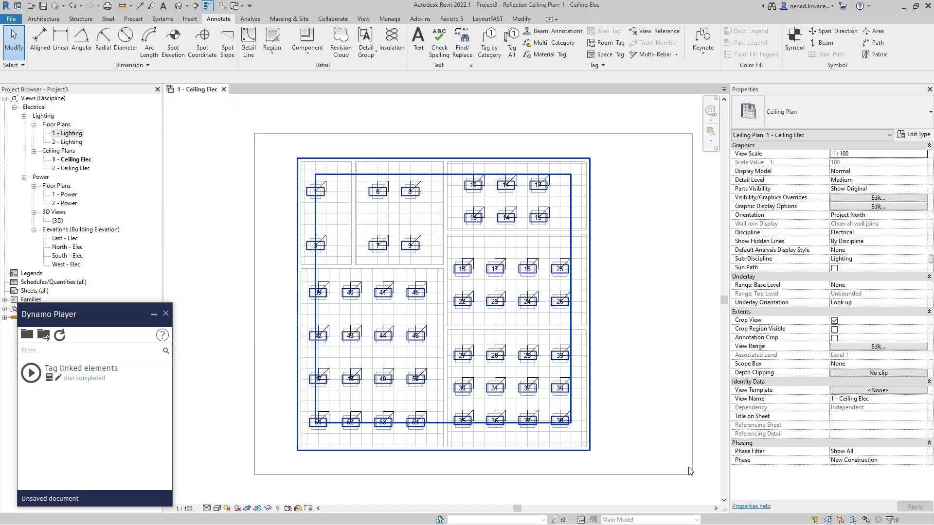
click(391, 40)
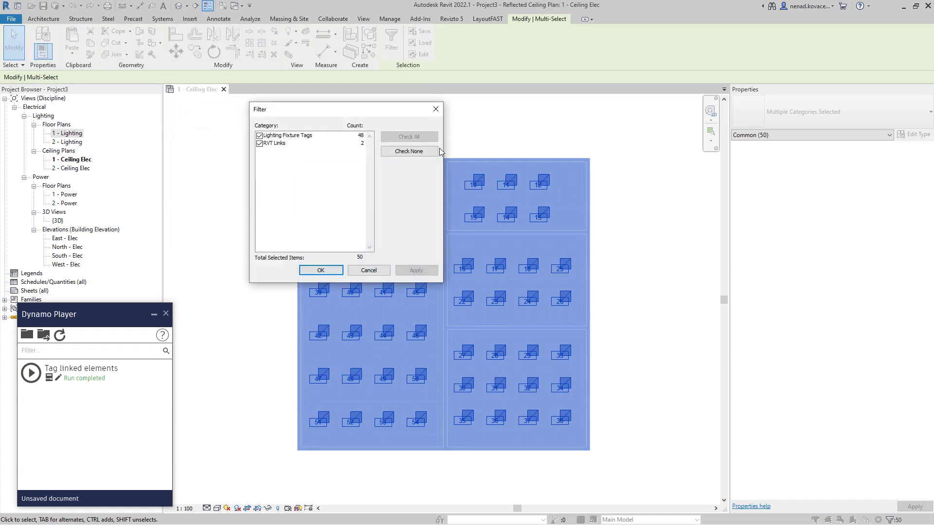
click(259, 144)
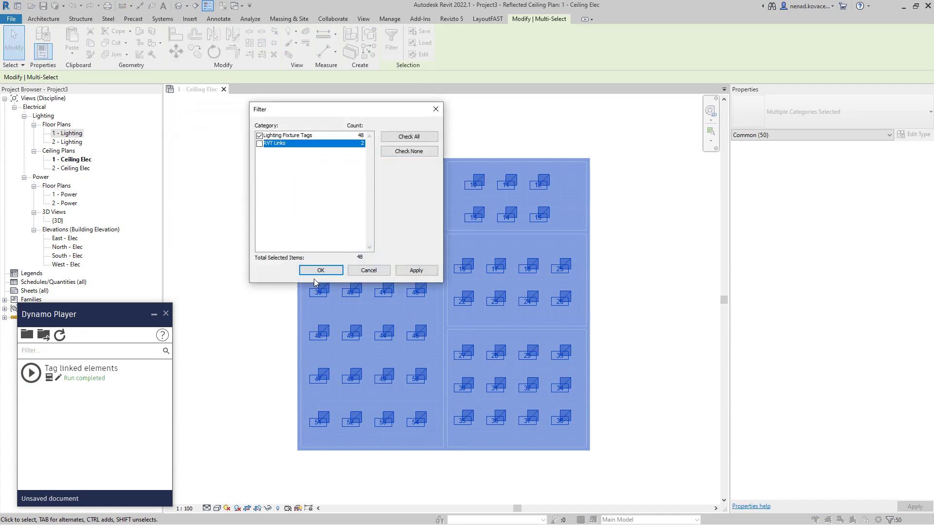
click(300, 275)
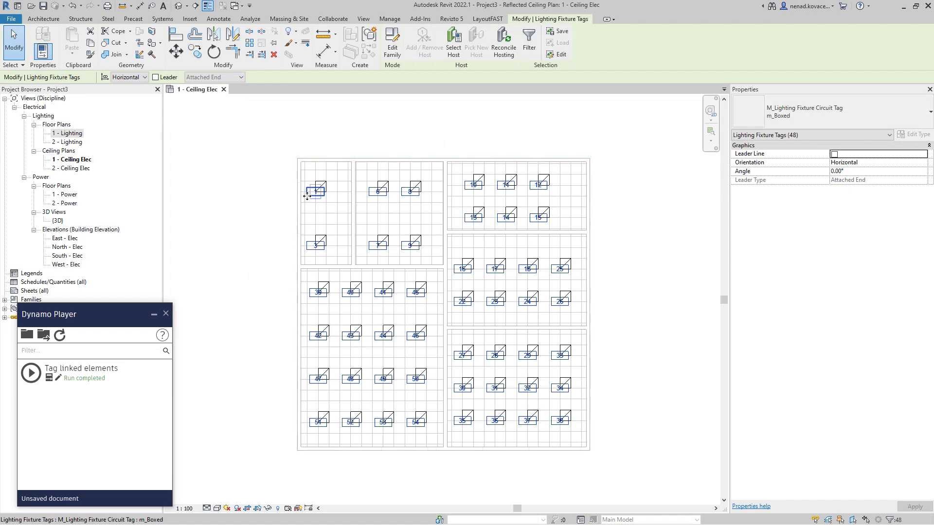
scroll(309, 196, up, 5)
scroll(309, 196, up, 2)
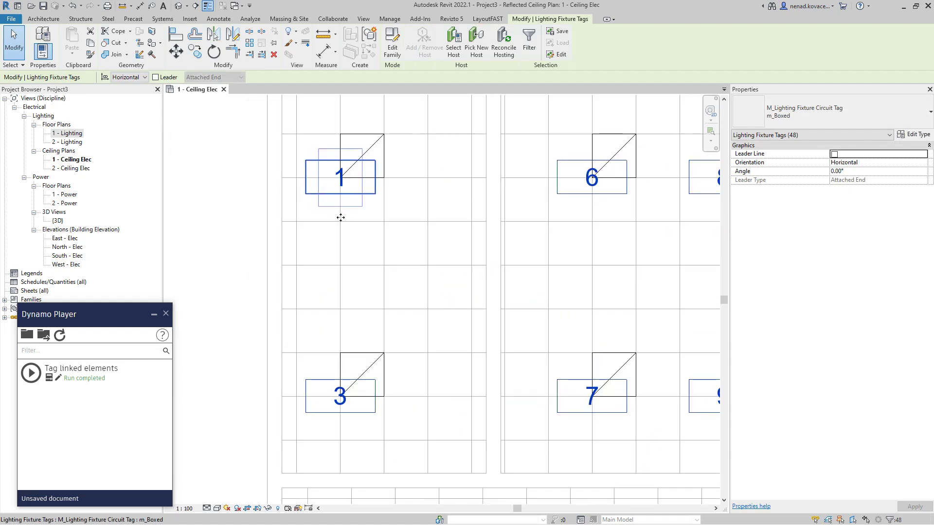
drag(341, 218, 337, 223)
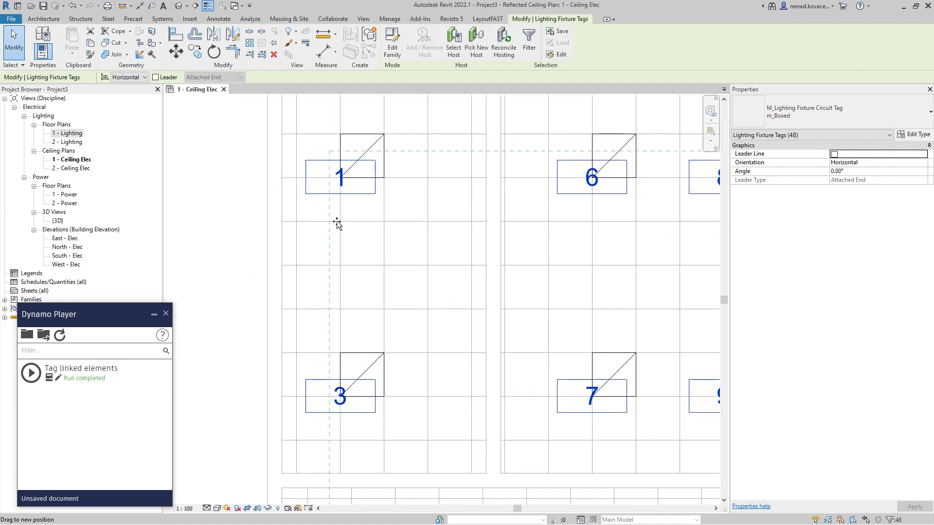
drag(337, 223, 336, 219)
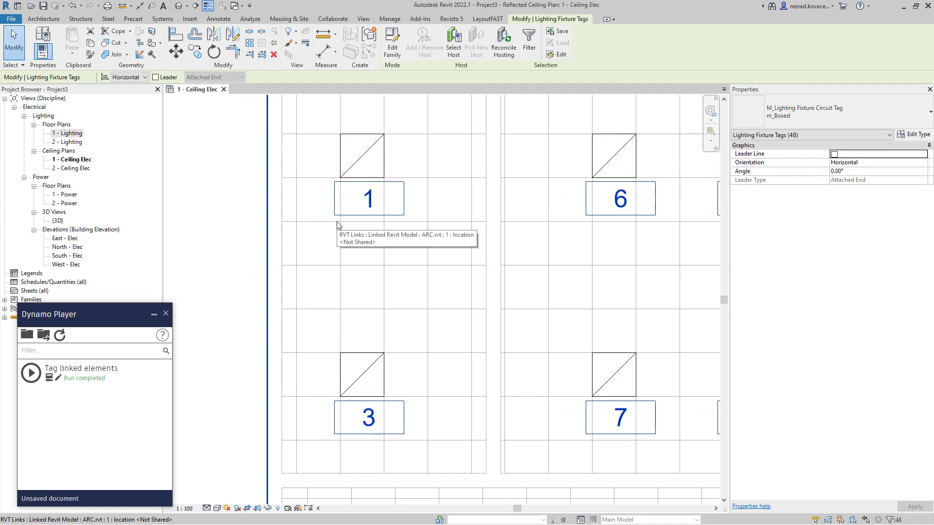
scroll(316, 194, down, 2)
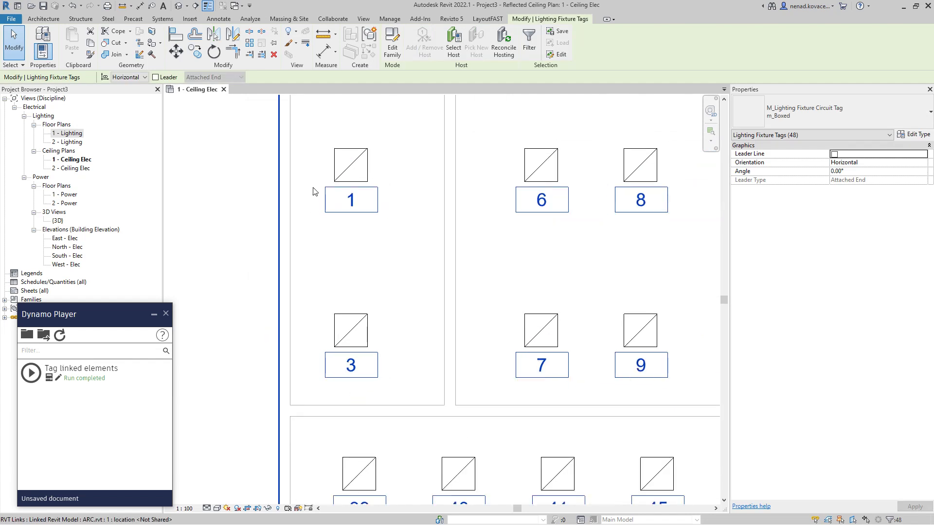
scroll(313, 189, down, 1)
scroll(295, 190, down, 1)
click(284, 195)
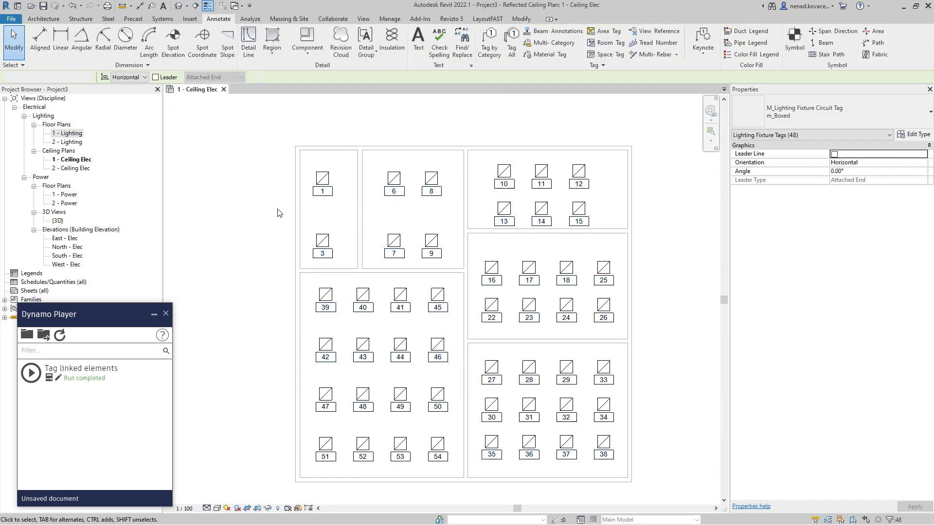
click(400, 301)
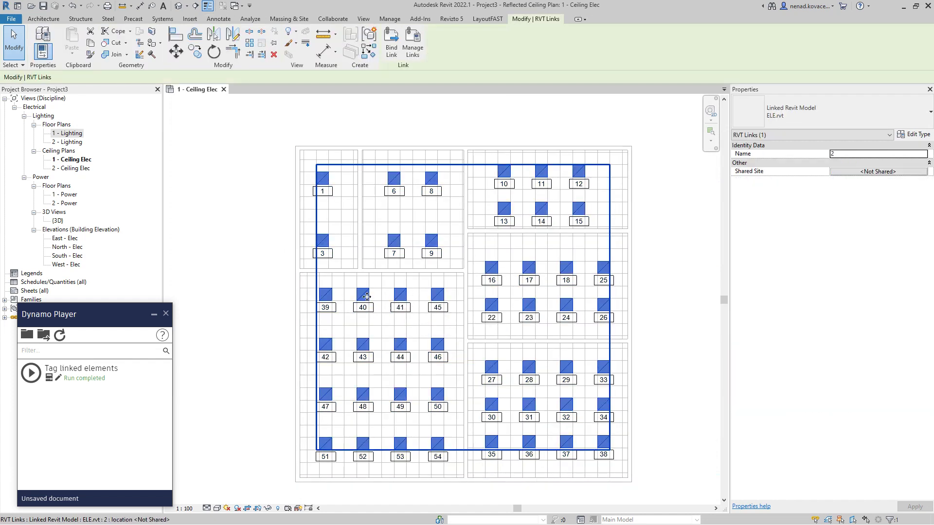
click(638, 335)
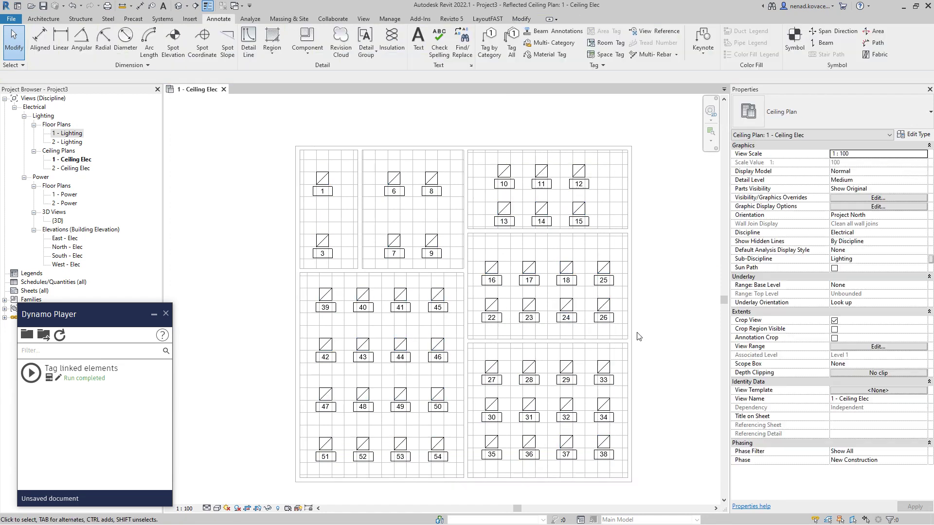
Open the 1 - Lighting floor plan and turn on its crop region
double_click(69, 134)
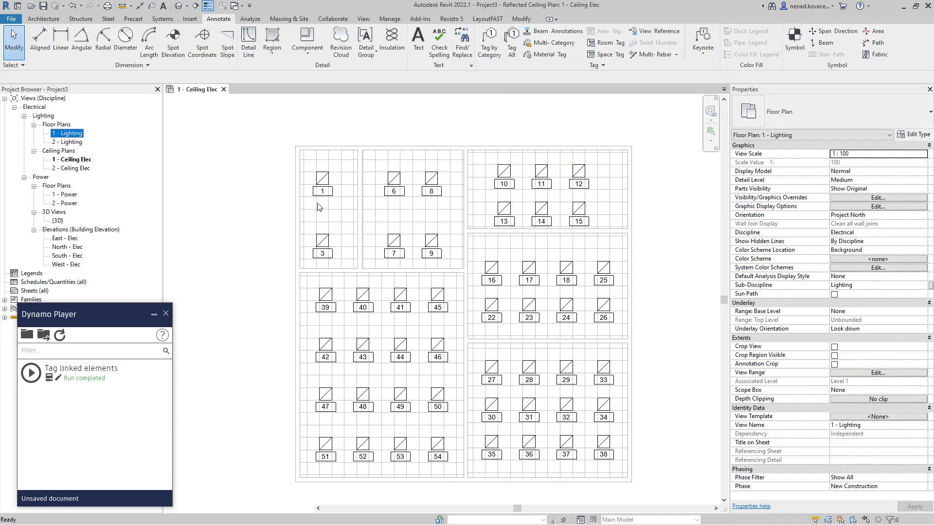
click(835, 346)
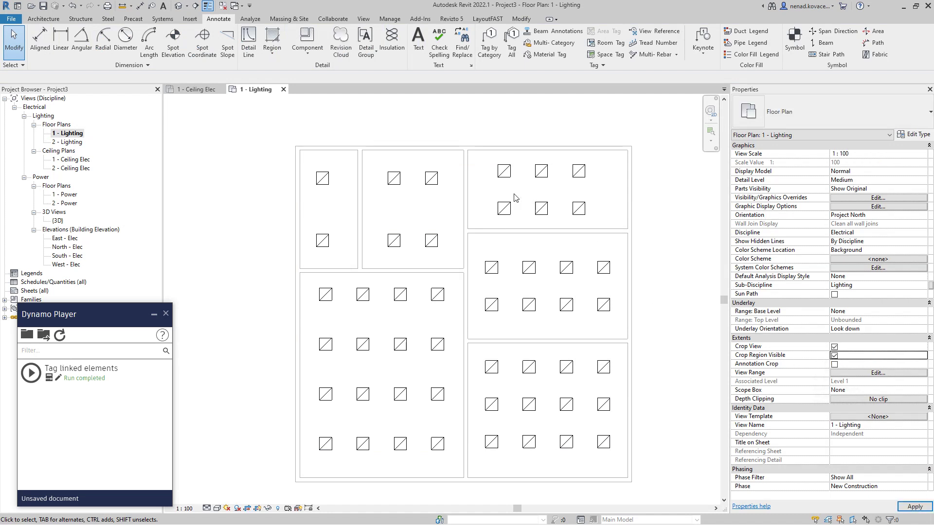
scroll(486, 292, down, 3)
scroll(488, 294, down, 2)
scroll(489, 293, down, 1)
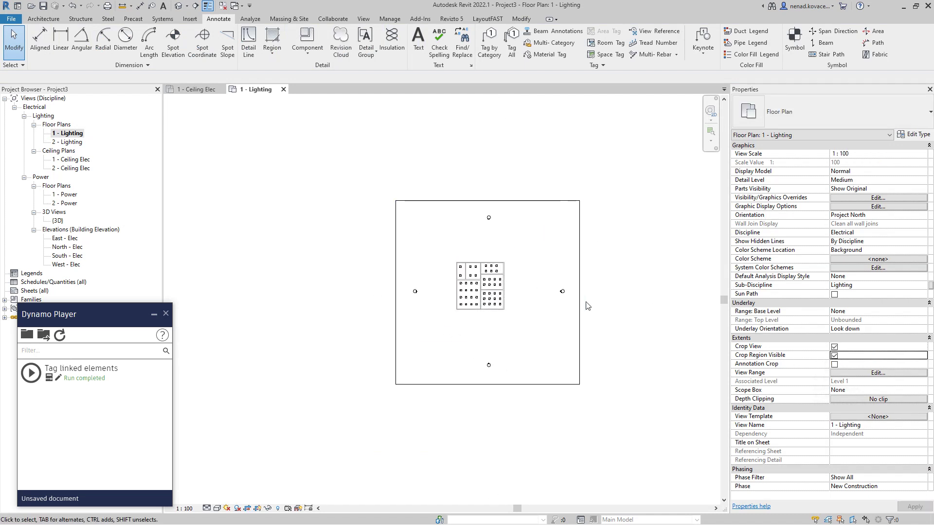
click(580, 302)
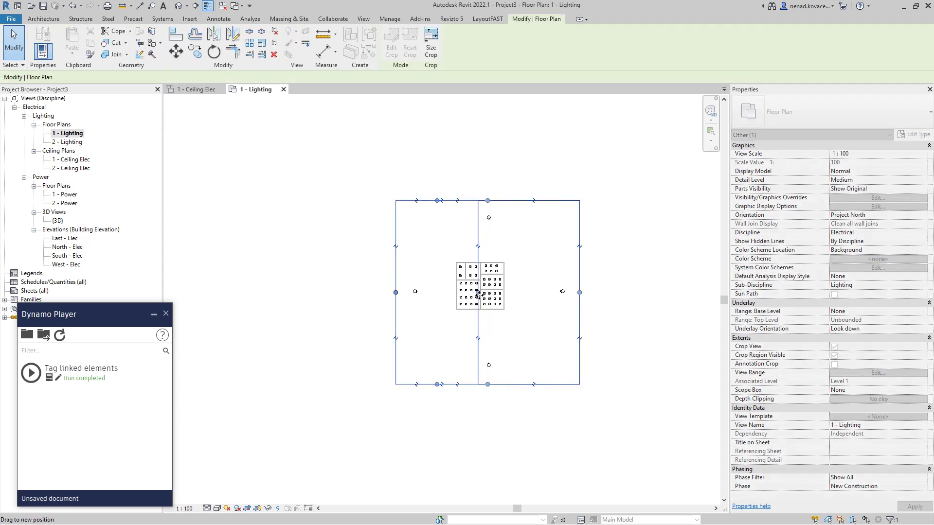
Drag the crop edges inward around the left lighting layout, then run Tag linked elements
drag(580, 292, 481, 292)
drag(438, 384, 440, 328)
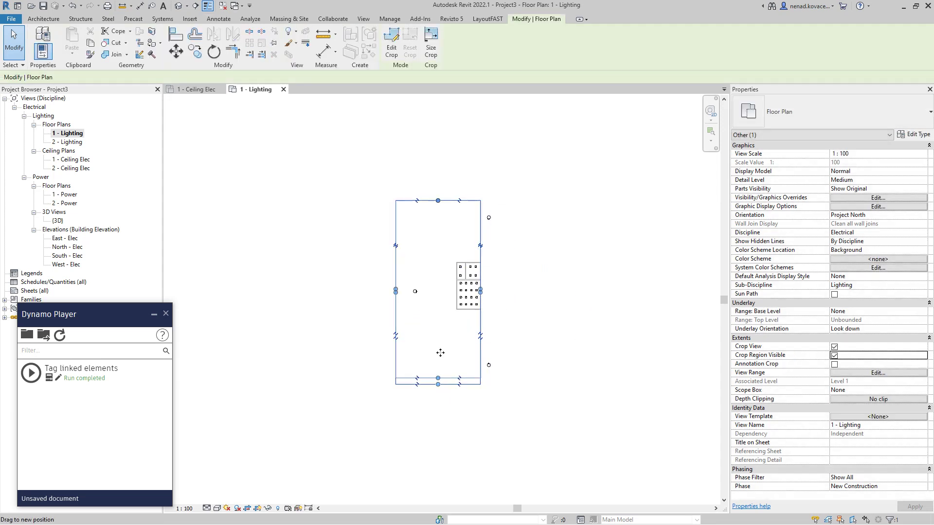
drag(439, 201, 447, 251)
drag(396, 293, 441, 299)
scroll(446, 292, up, 1)
key(Escape)
scroll(458, 301, up, 2)
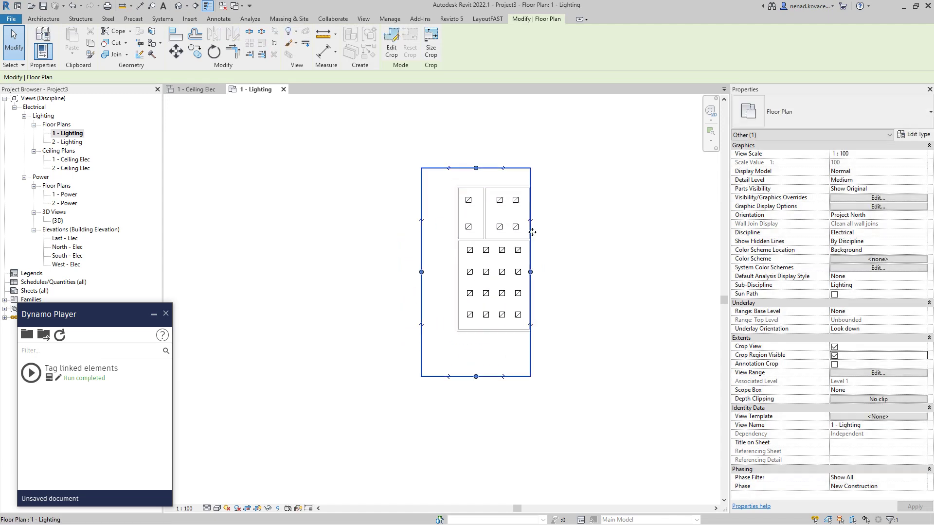
scroll(577, 231, up, 1)
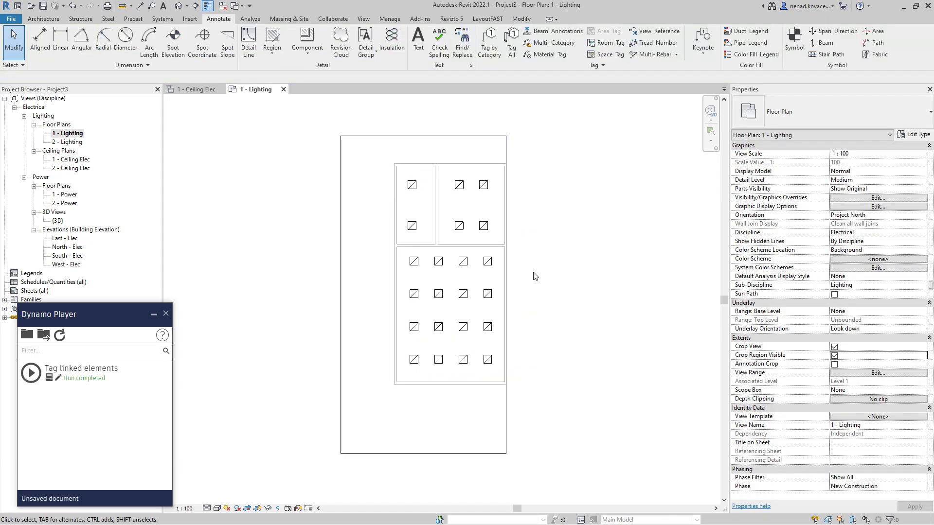
click(32, 373)
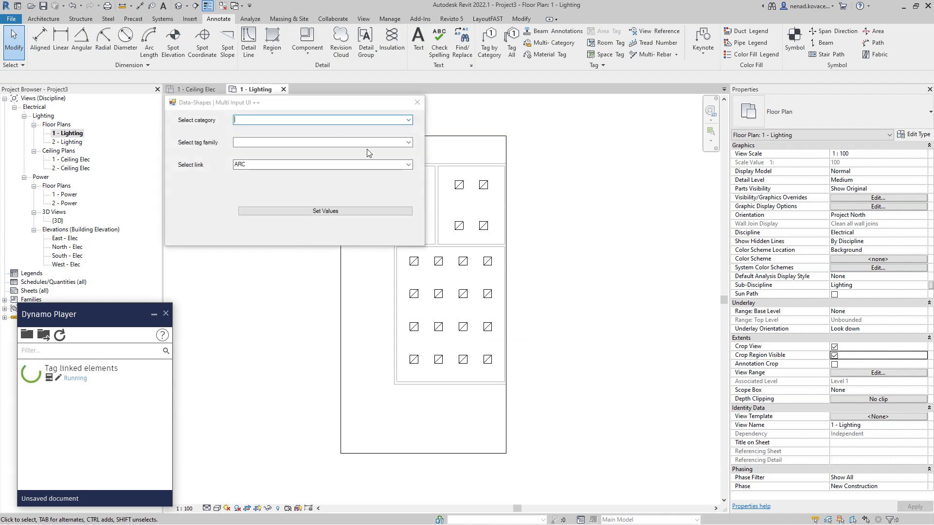
Run the script on Lighting Fixtures using m_Boxed M_Lighting Fixture Circuit Tag from the ELE link
click(410, 120)
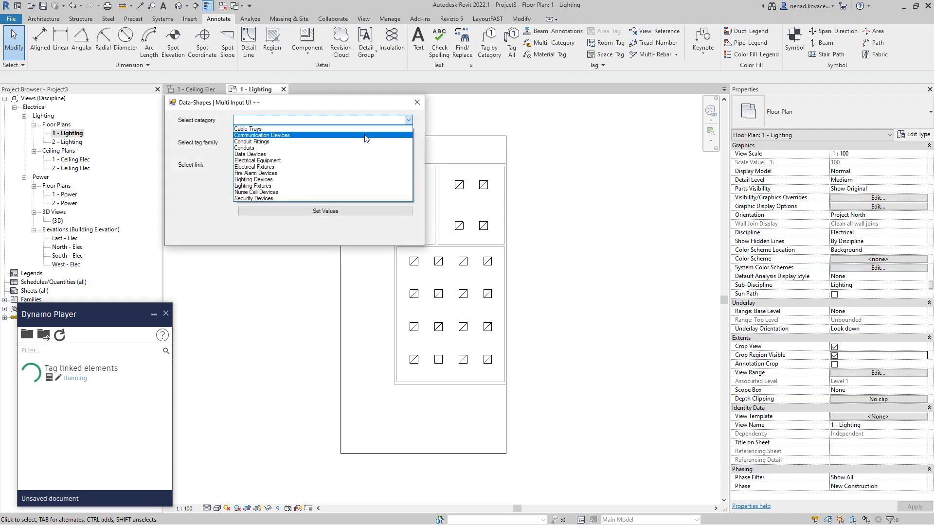
click(303, 186)
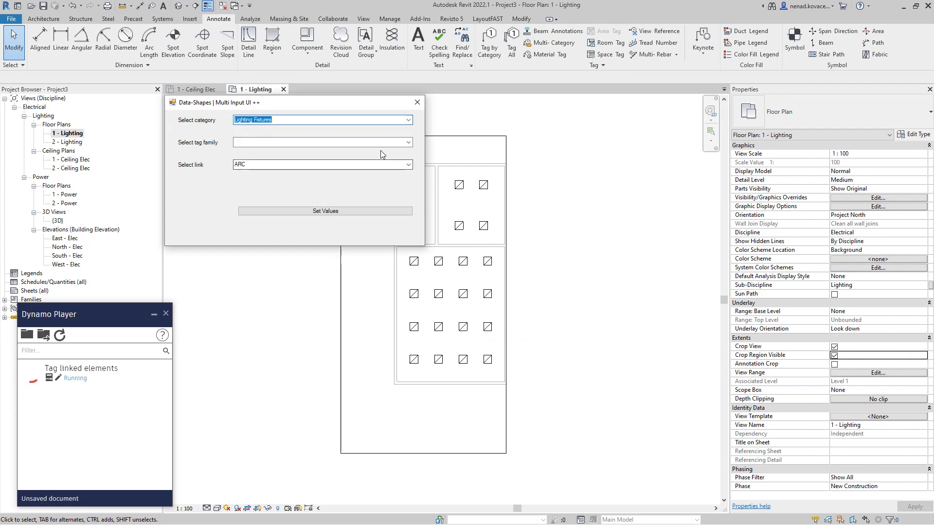
click(410, 144)
mouse_move(409, 164)
mouse_down()
mouse_move(411, 262)
mouse_move(411, 246)
mouse_up()
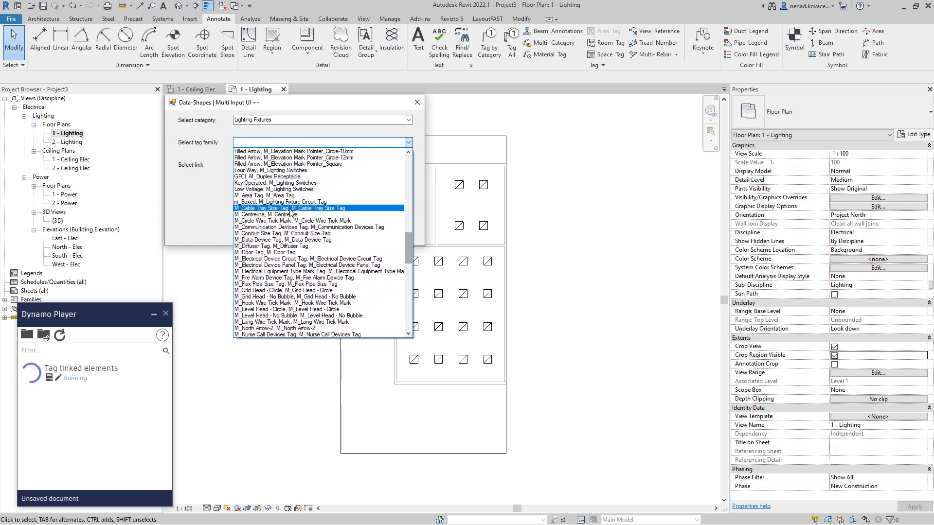
click(292, 202)
click(301, 165)
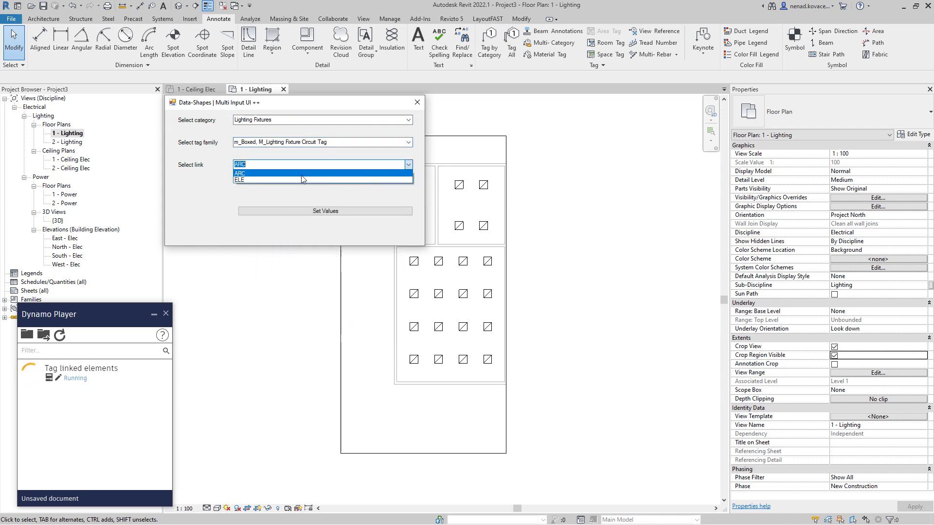
click(296, 181)
click(314, 211)
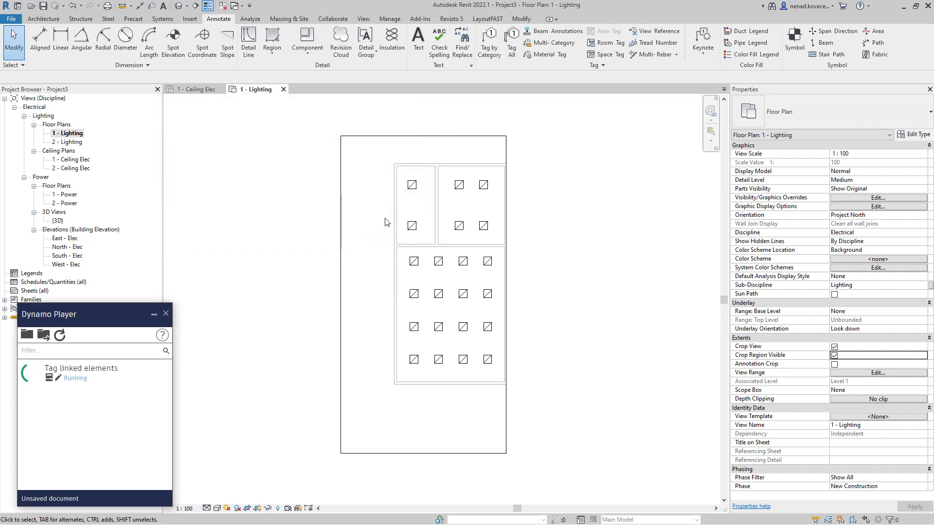
Window-select the cropped plan and filter the selection down to Lighting Fixture Tags
drag(369, 156, 506, 407)
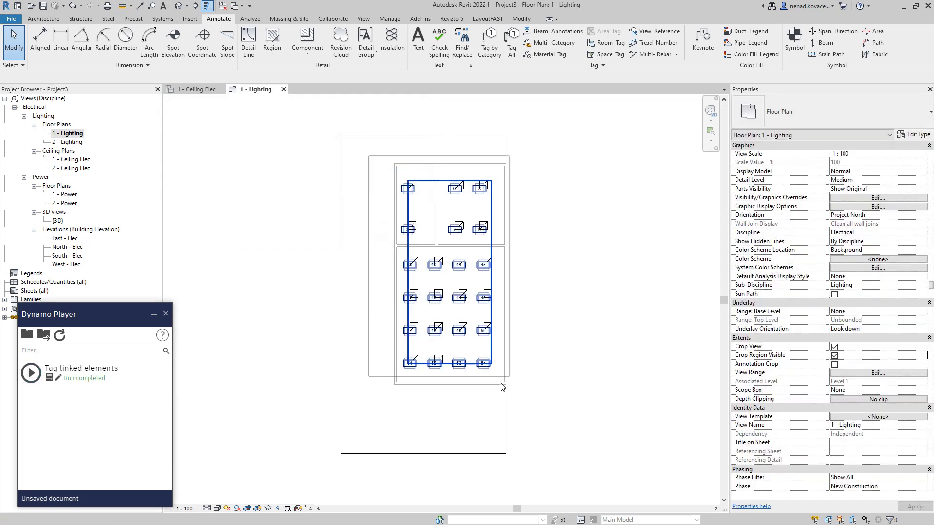
click(391, 39)
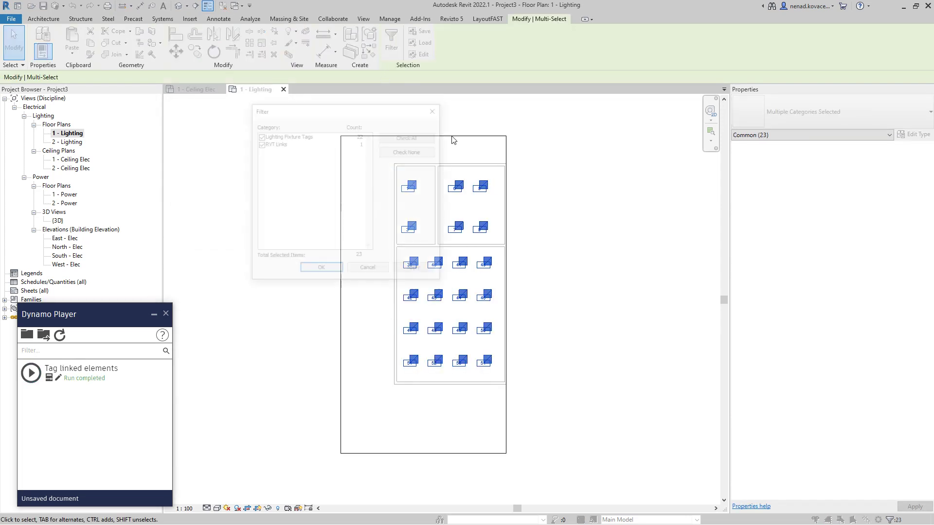
click(259, 144)
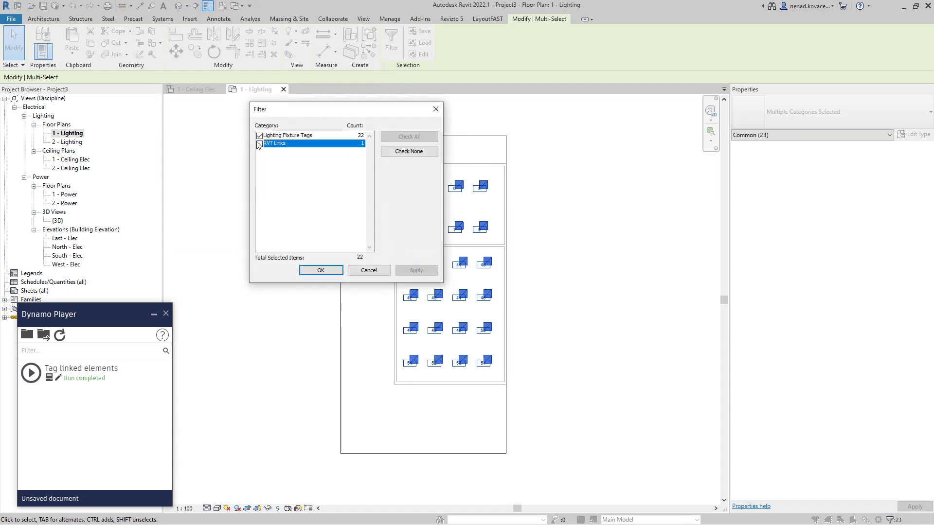
click(320, 270)
Move the 22 tags with MV from tag 1 to just below their fixtures
key(m)
key(v)
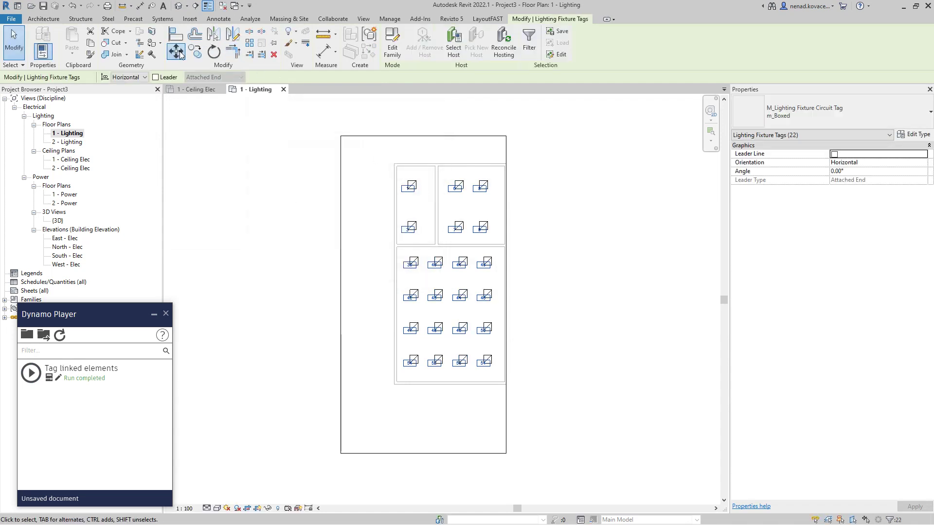
scroll(409, 226, up, 2)
scroll(394, 234, up, 3)
scroll(394, 234, up, 2)
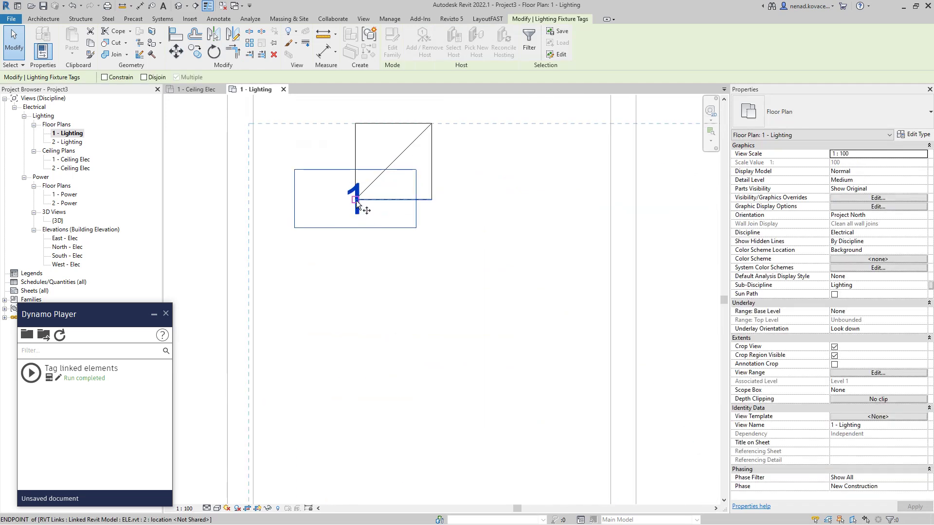
click(357, 200)
click(395, 297)
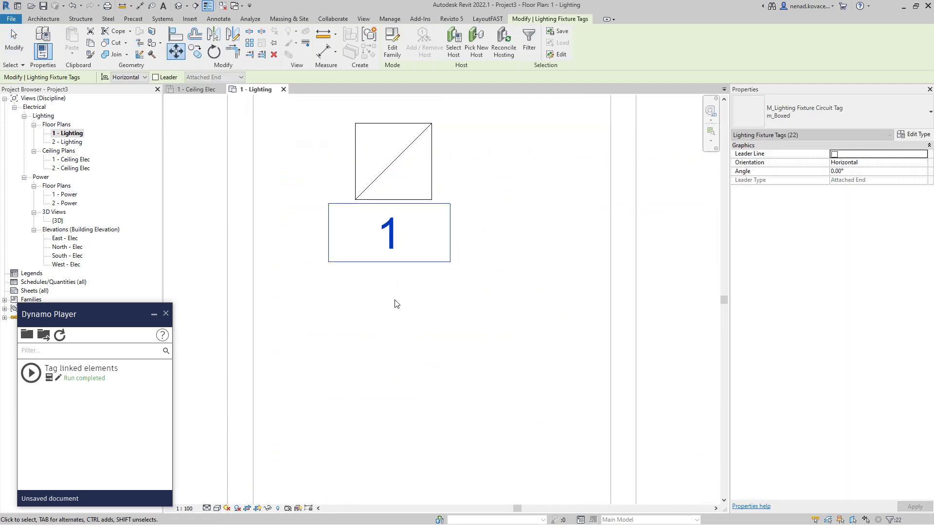
scroll(281, 169, down, 2)
scroll(256, 172, down, 2)
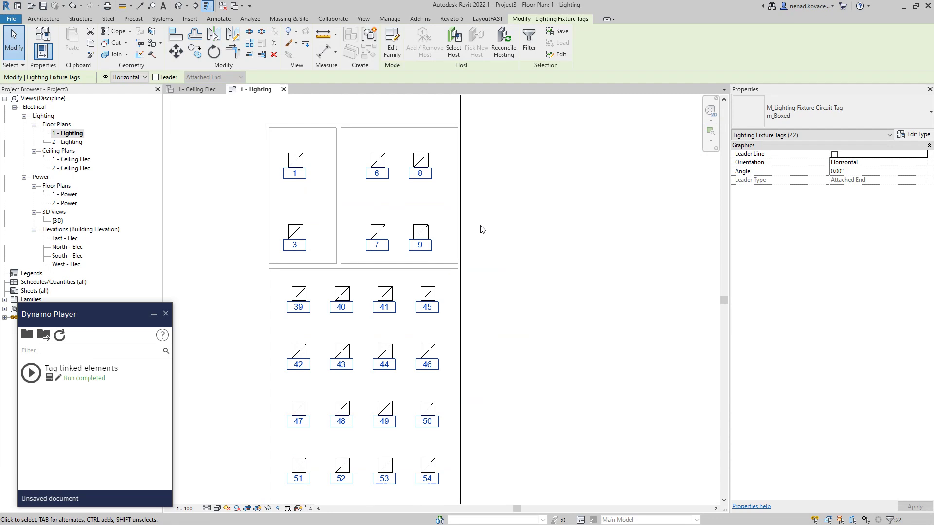
scroll(475, 226, down, 2)
click(467, 222)
click(443, 146)
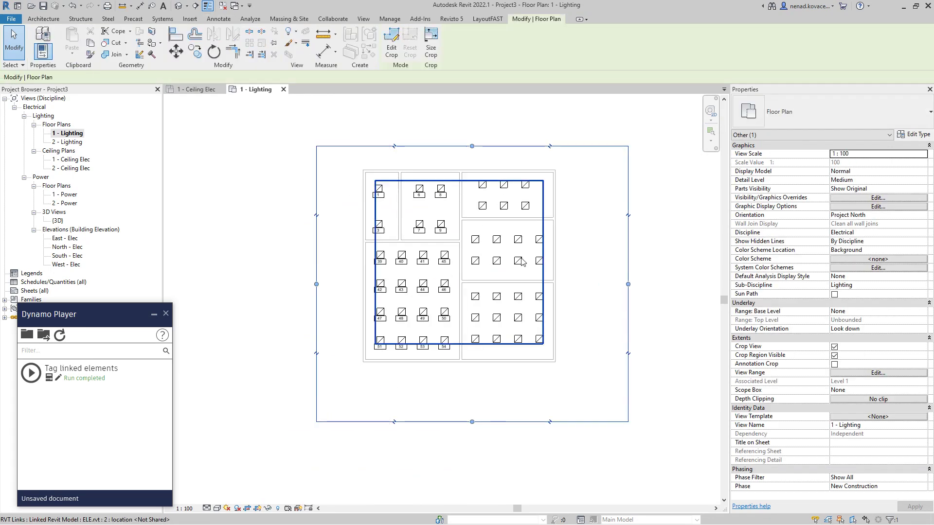
Deselect the crop boundary, leaving the crop widened around the whole building
click(608, 307)
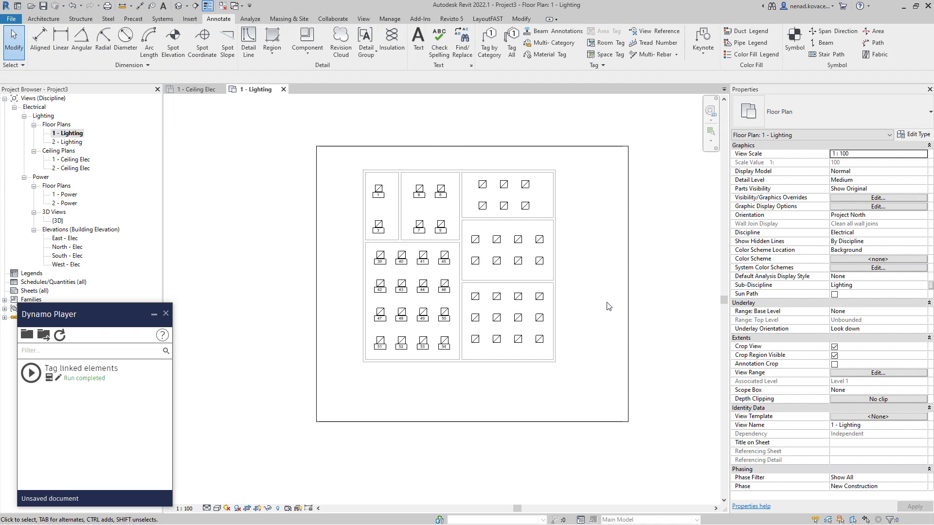